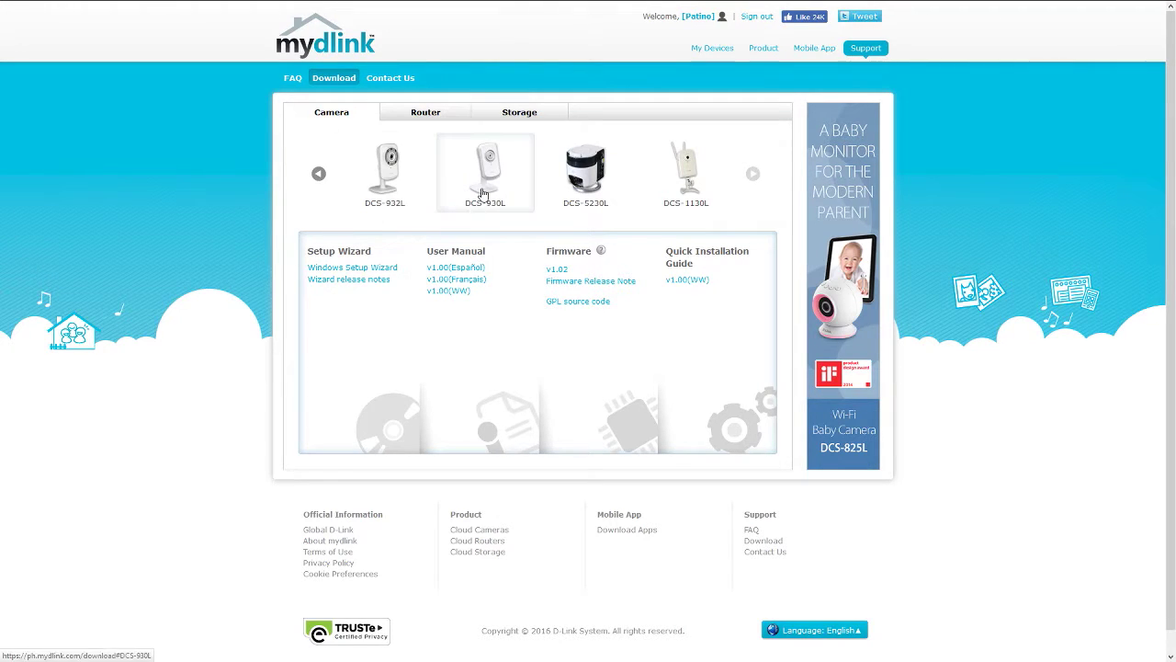
- Get the DCS-930L Windows Setup Wizard from the H/W Rev. B downloads and launch it
click(487, 176)
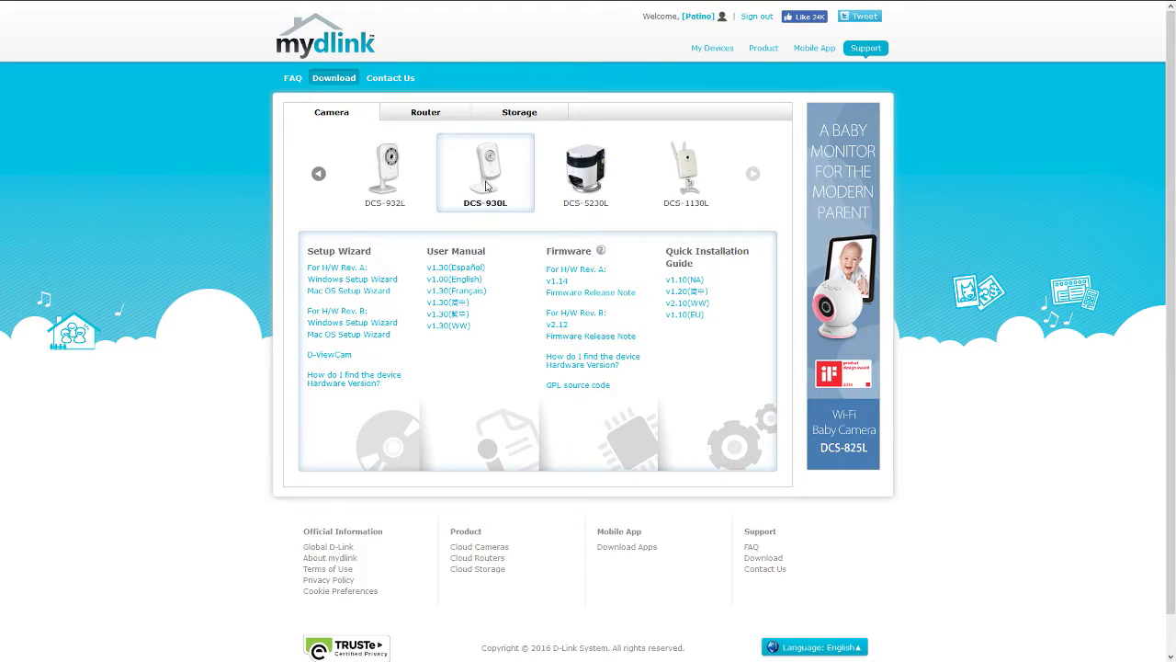
click(336, 326)
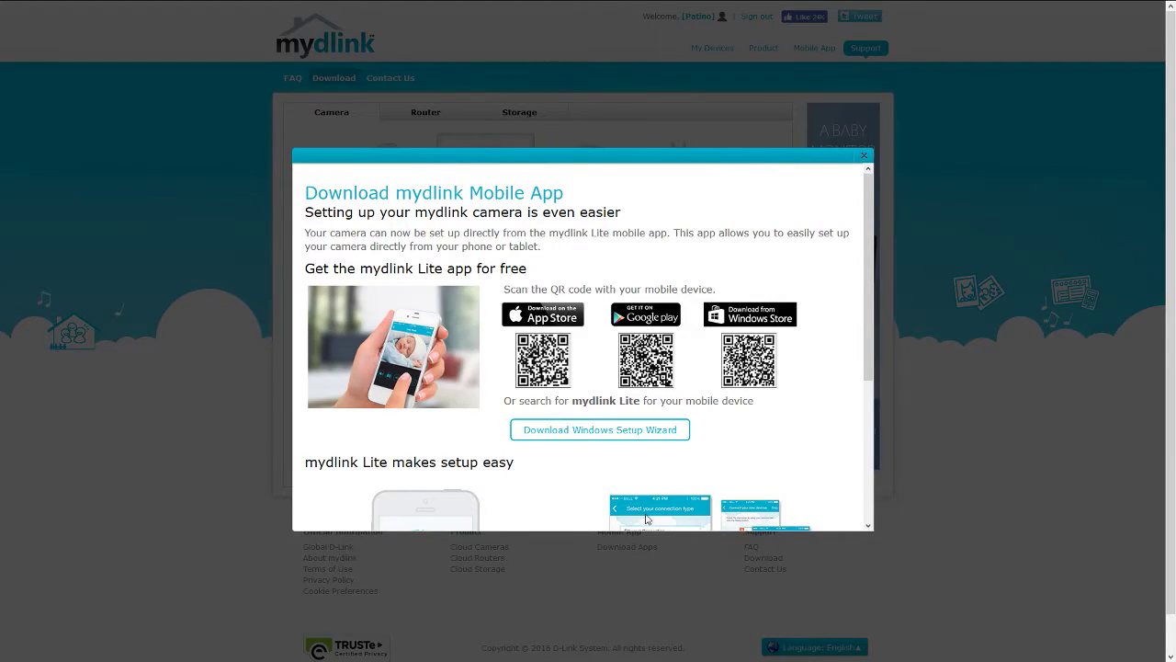
scroll(519, 307, down, 3)
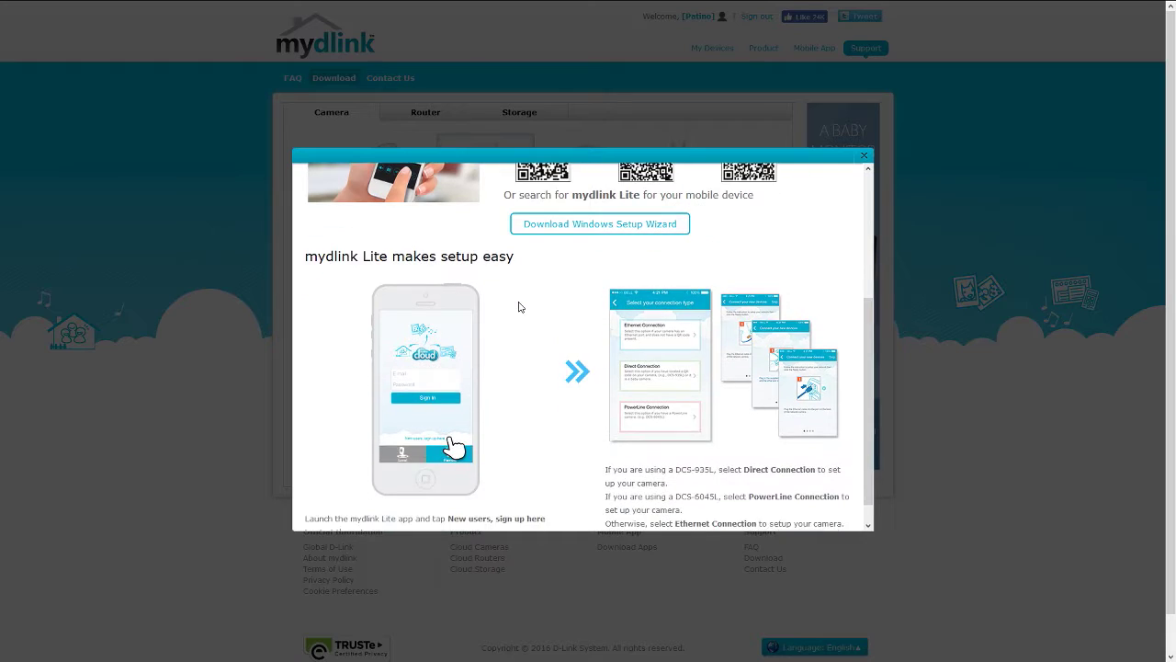
scroll(519, 307, down, 1)
scroll(520, 307, up, 4)
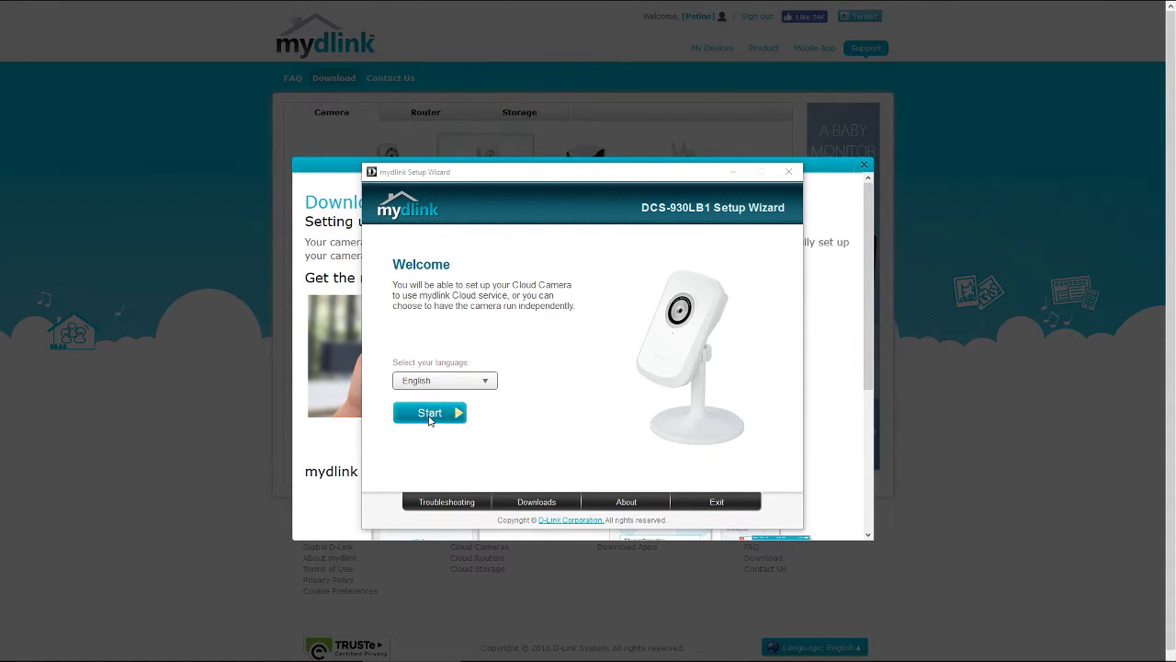
- Start the camera setup and accept the licence terms
click(420, 418)
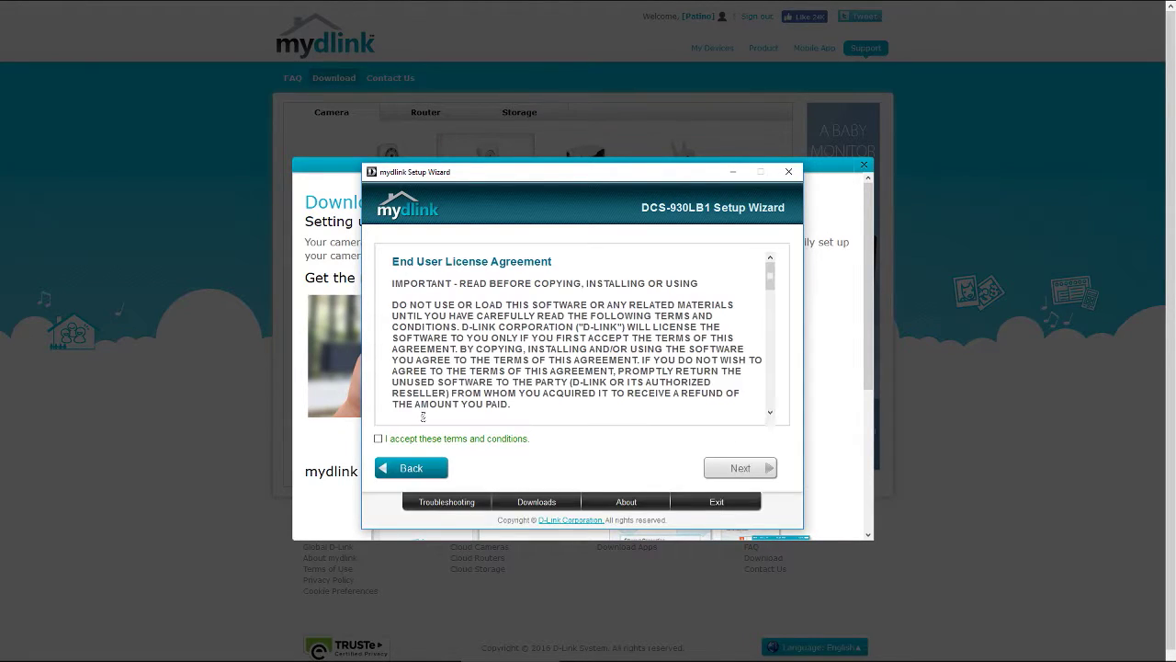
click(378, 440)
click(743, 469)
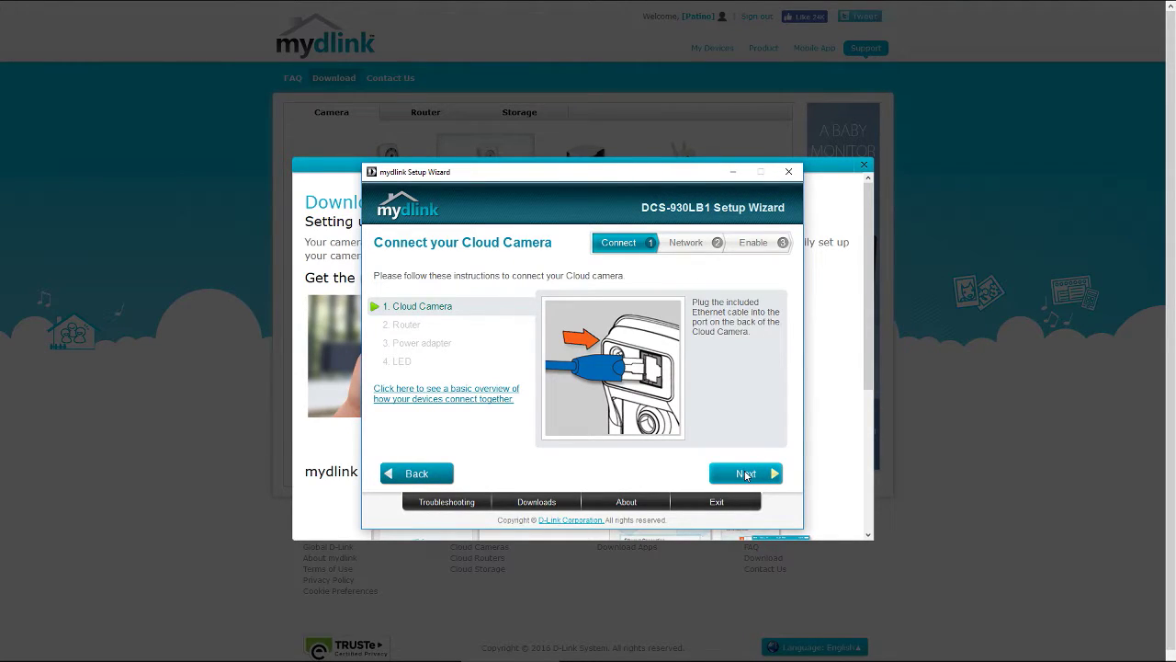
- Step through the Cloud Camera, router, power adapter and LED connection instructions
click(747, 475)
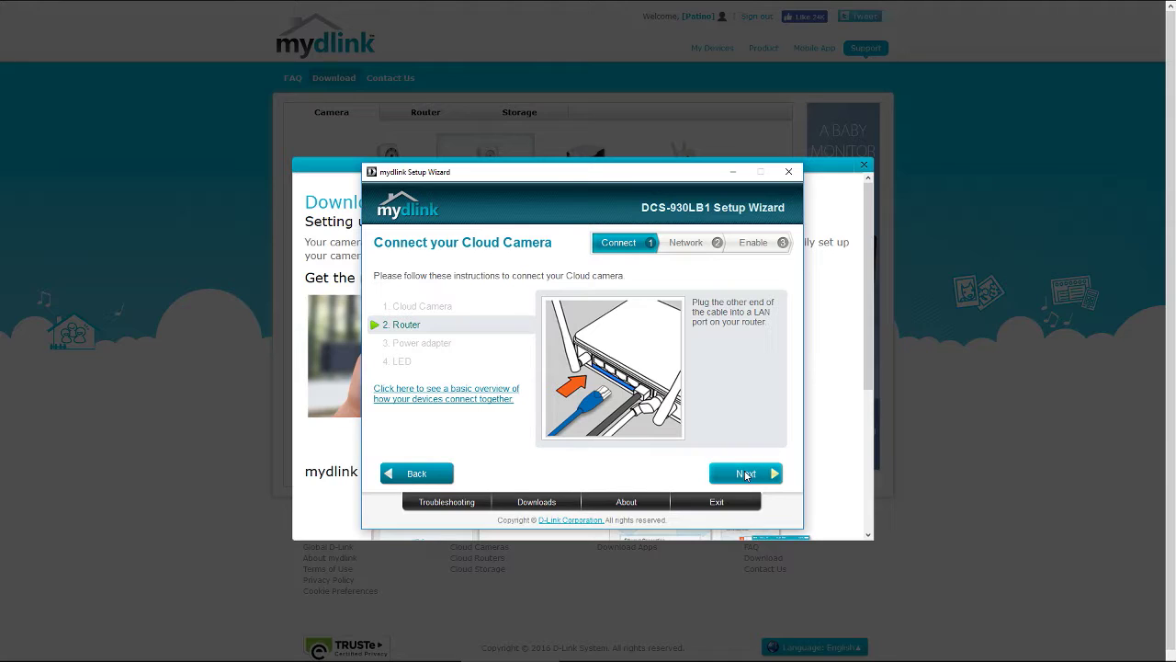
click(747, 475)
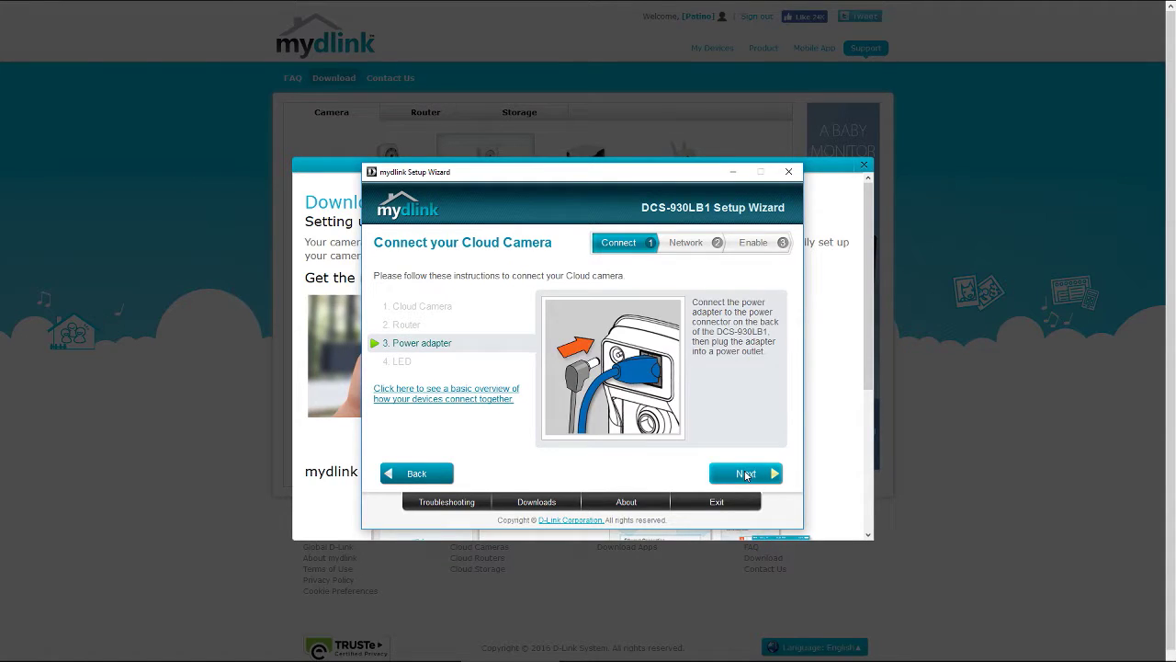
click(746, 475)
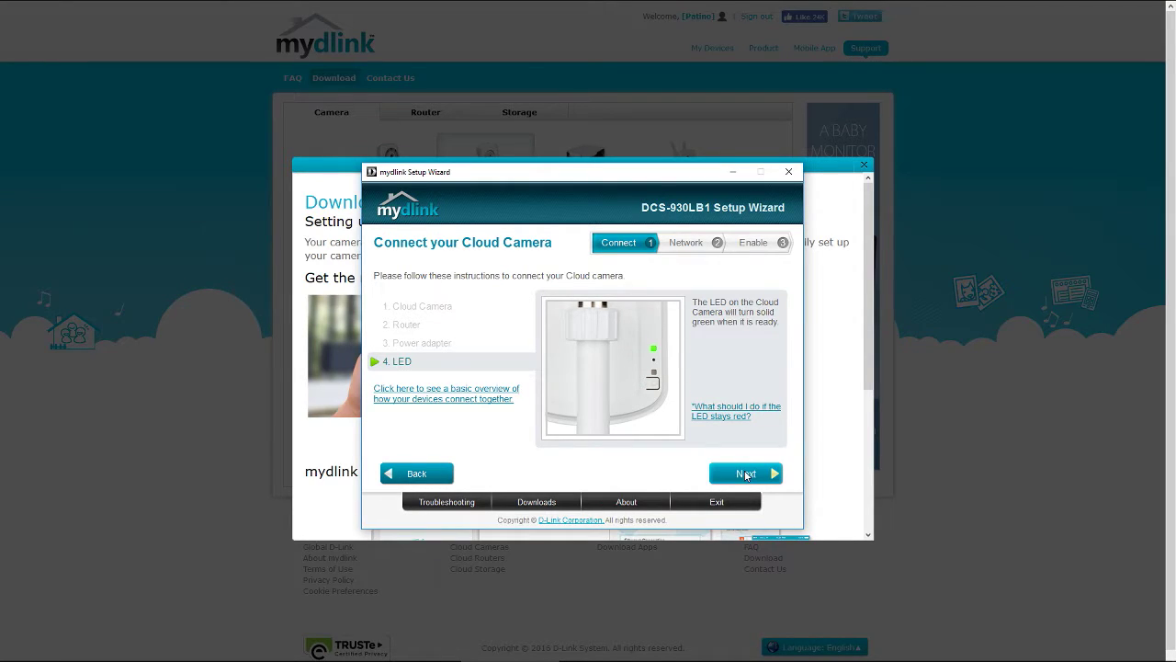
click(746, 475)
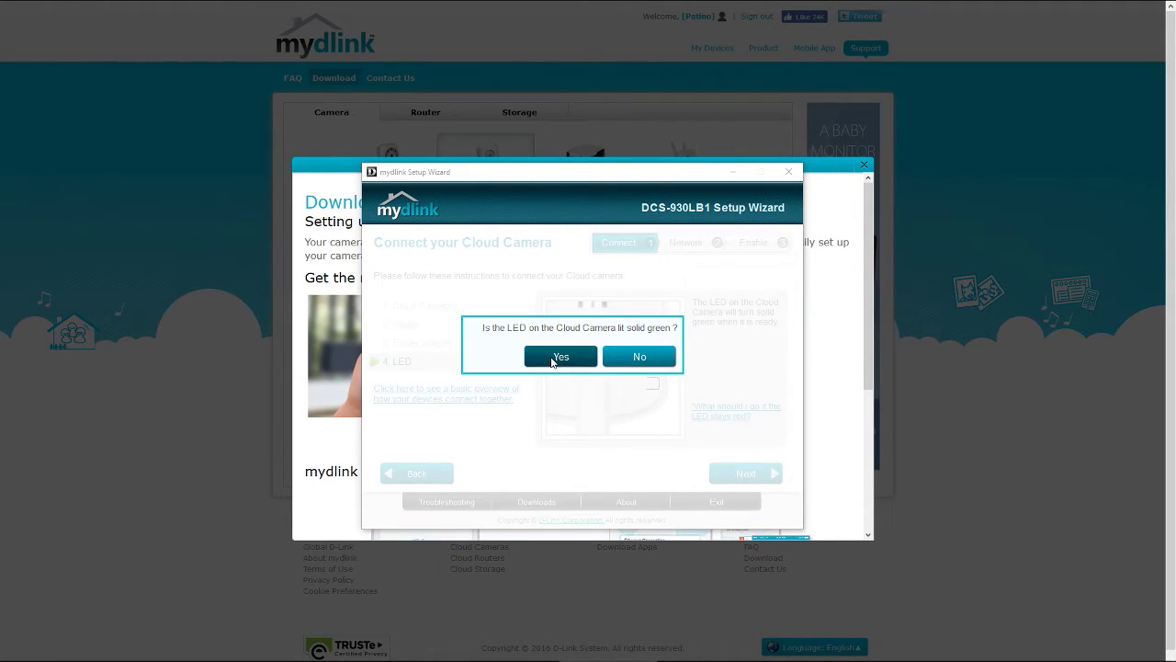
- Confirm the solid-green LED, select the DCS-930LB camera, and save a new admin password
click(555, 361)
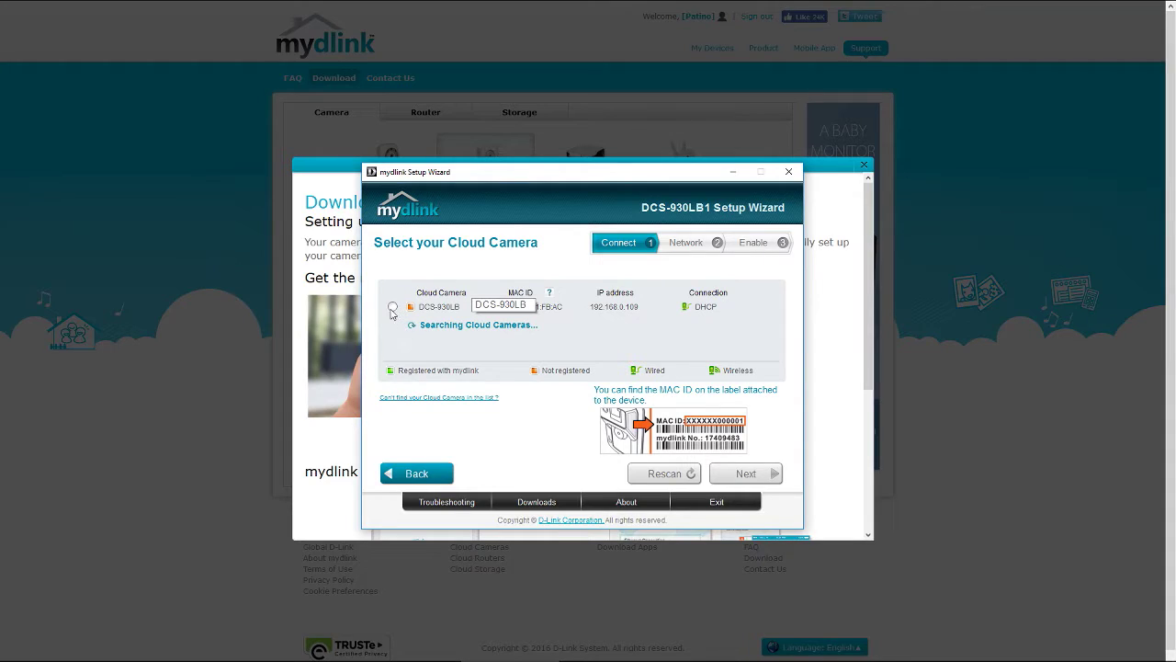
click(392, 309)
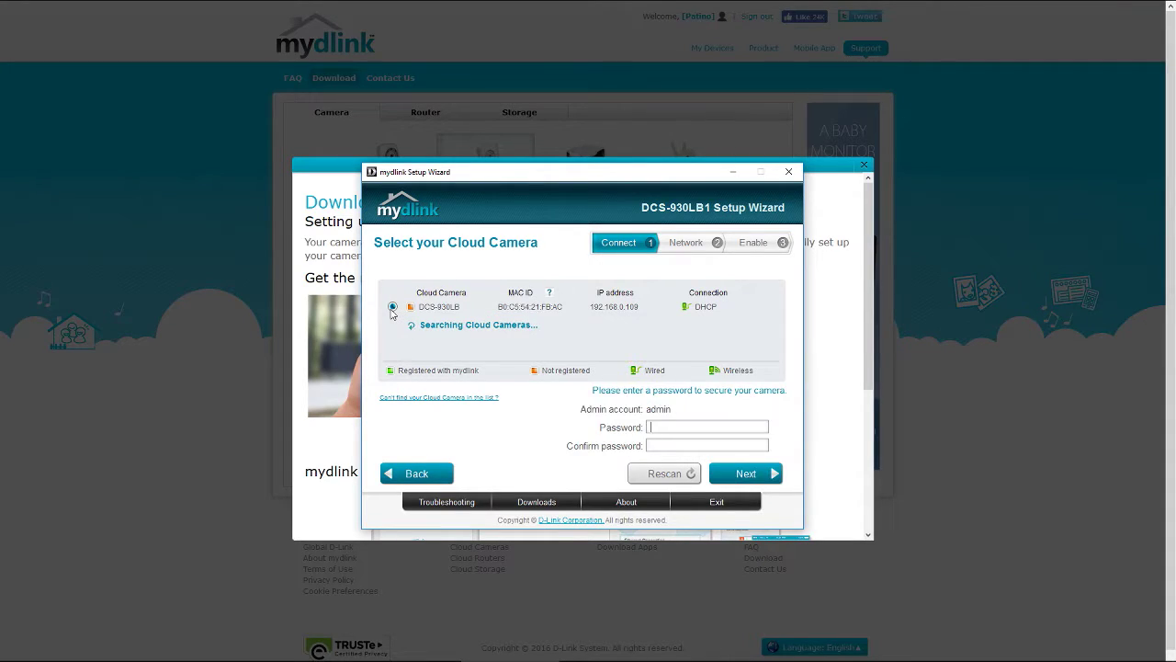
click(673, 428)
text(*****)
key(ctrl+a)
text(*******************)
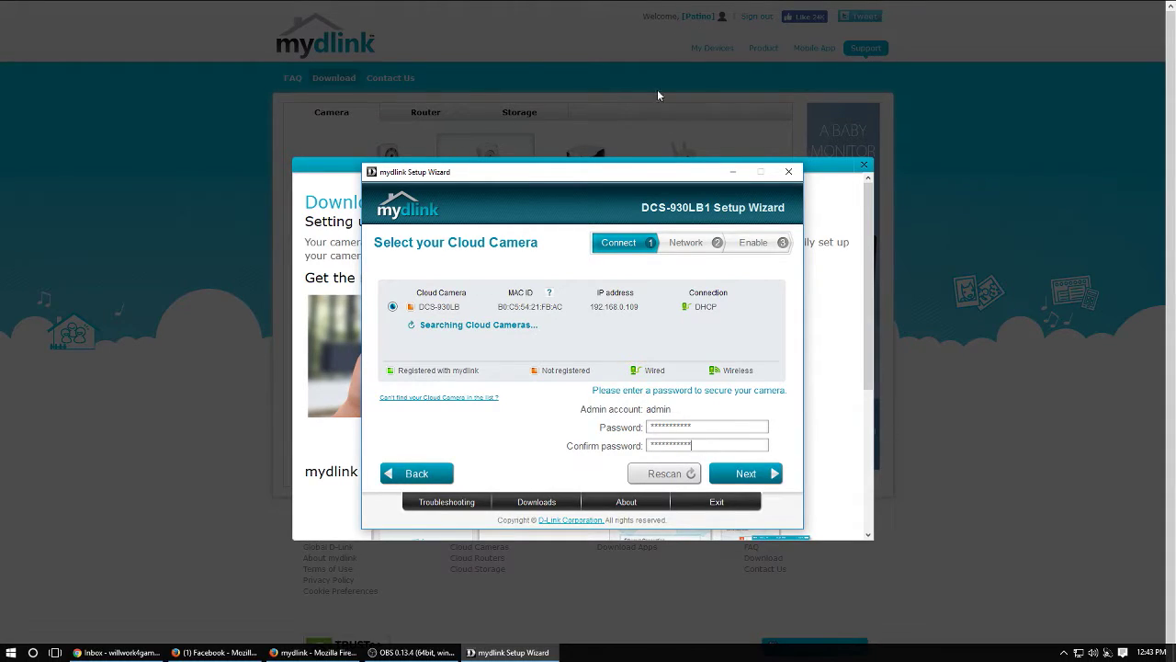
click(743, 474)
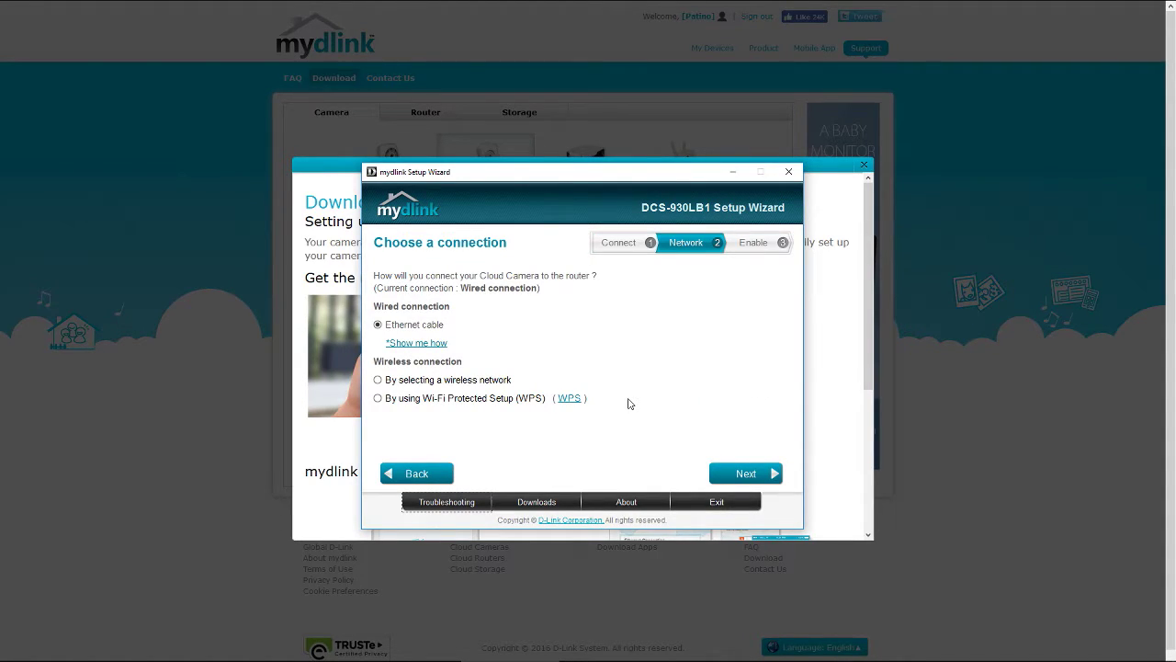
- Try the wireless connection option and check its available networks list
click(496, 380)
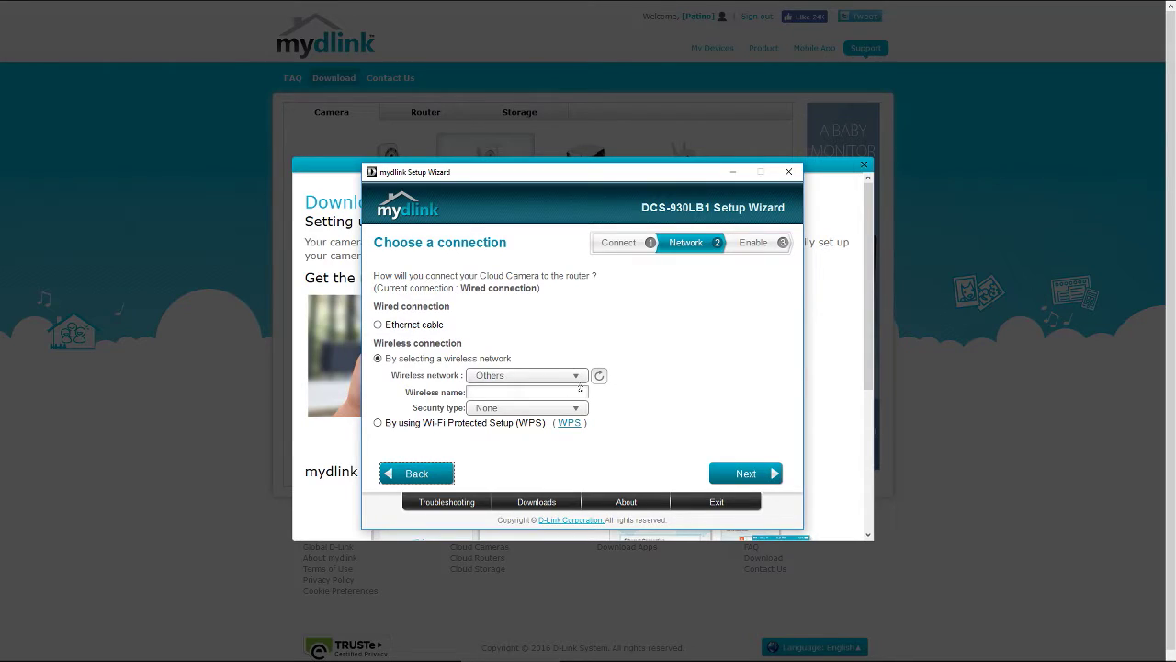
click(576, 376)
click(562, 376)
- Switch back to Ethernet cable, go through the wired connection instructions, and continue
click(379, 326)
click(754, 455)
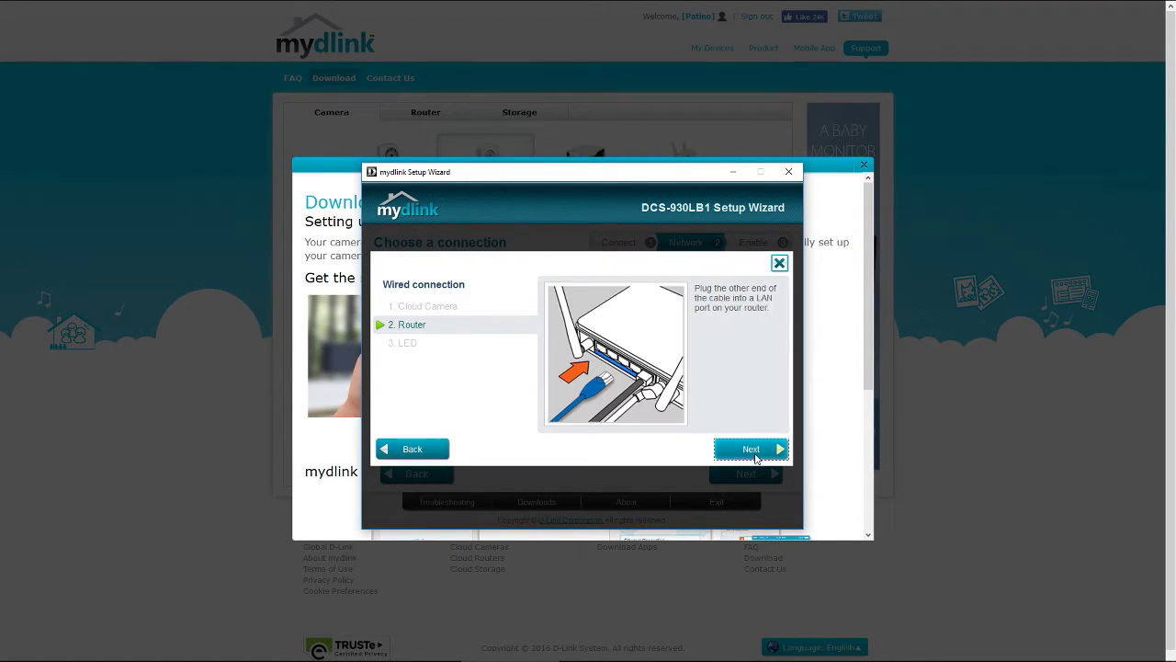
click(754, 450)
click(751, 450)
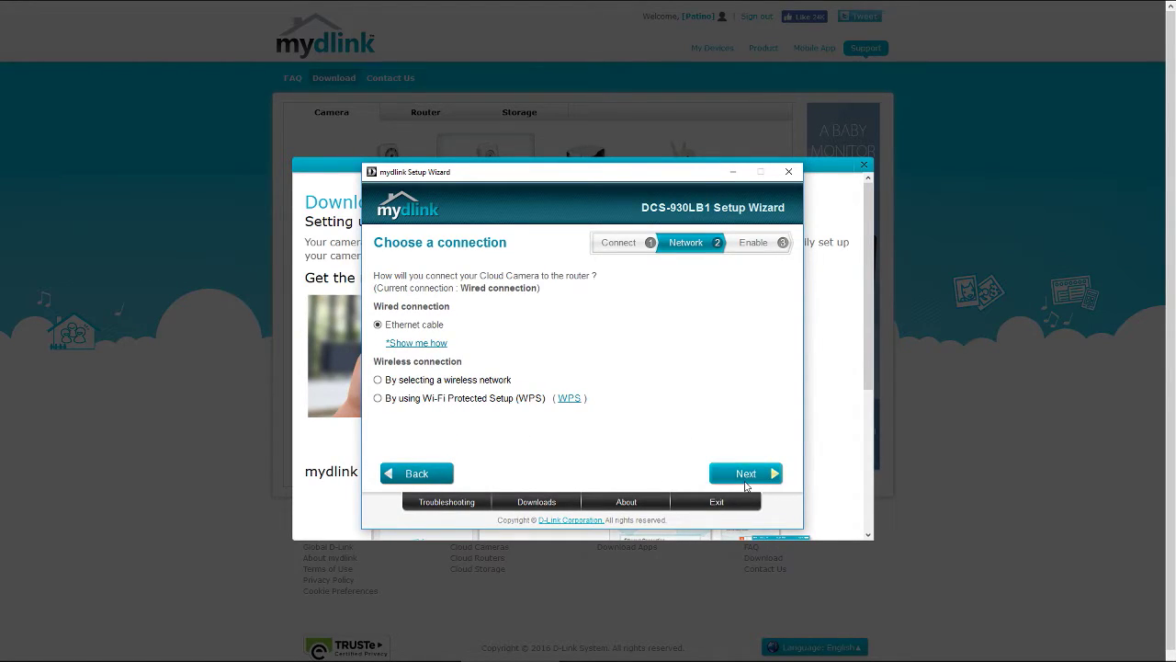
click(744, 479)
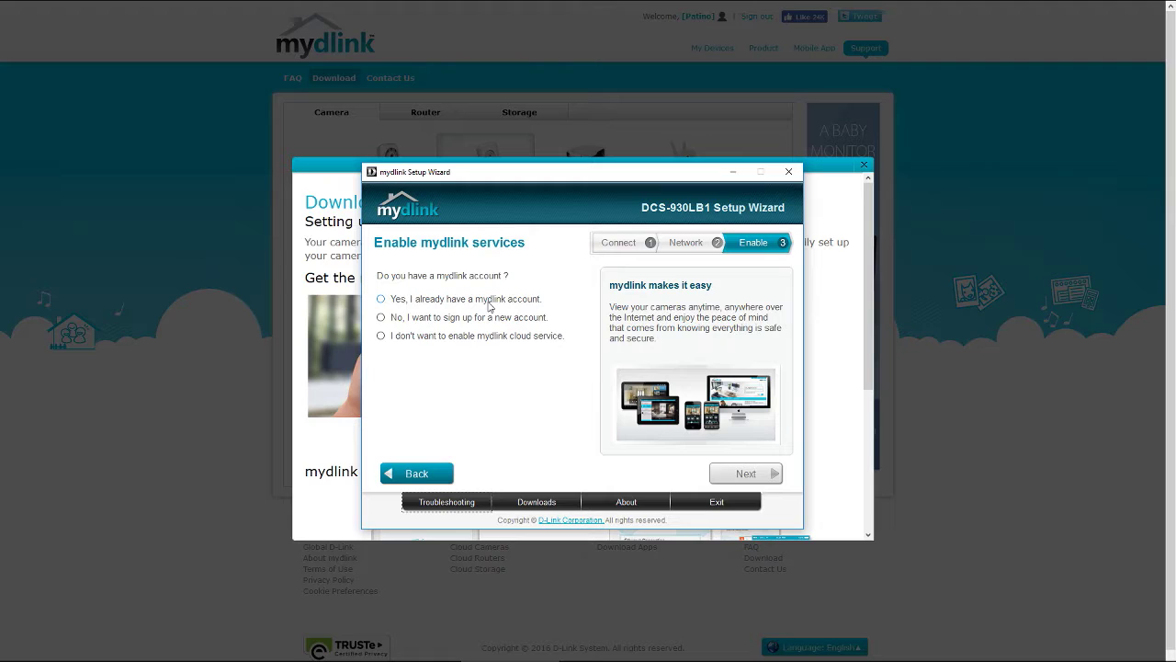
- Choose 'Yes, I already have a mydlink account' over the sign-up and no-cloud options
click(489, 303)
click(476, 375)
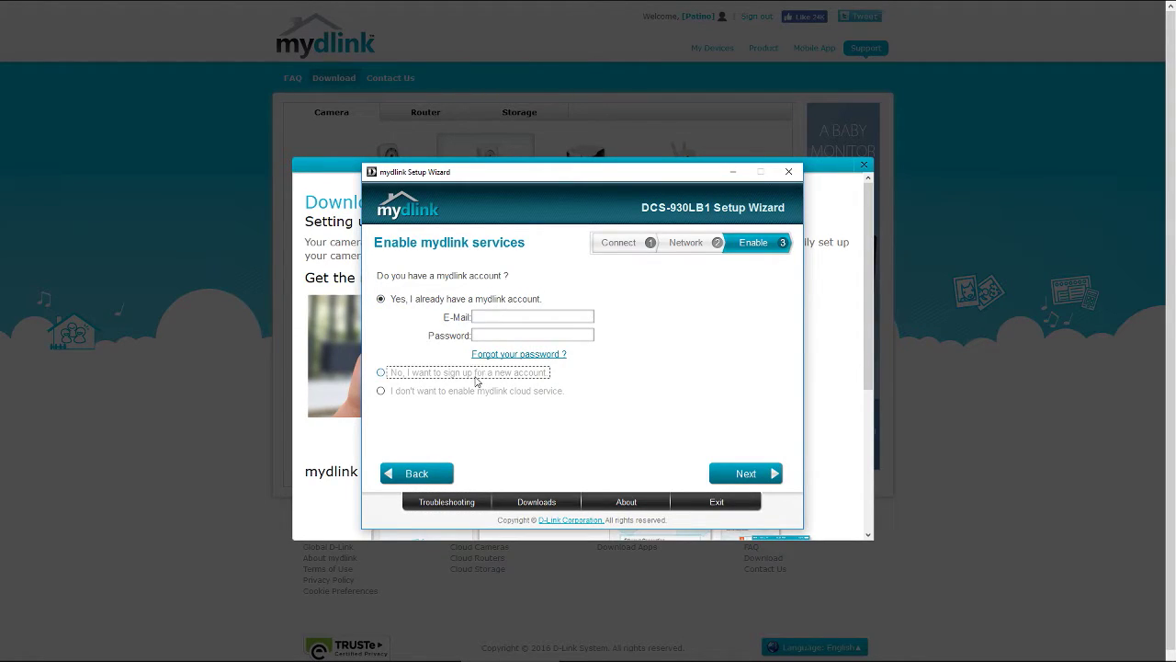
click(459, 441)
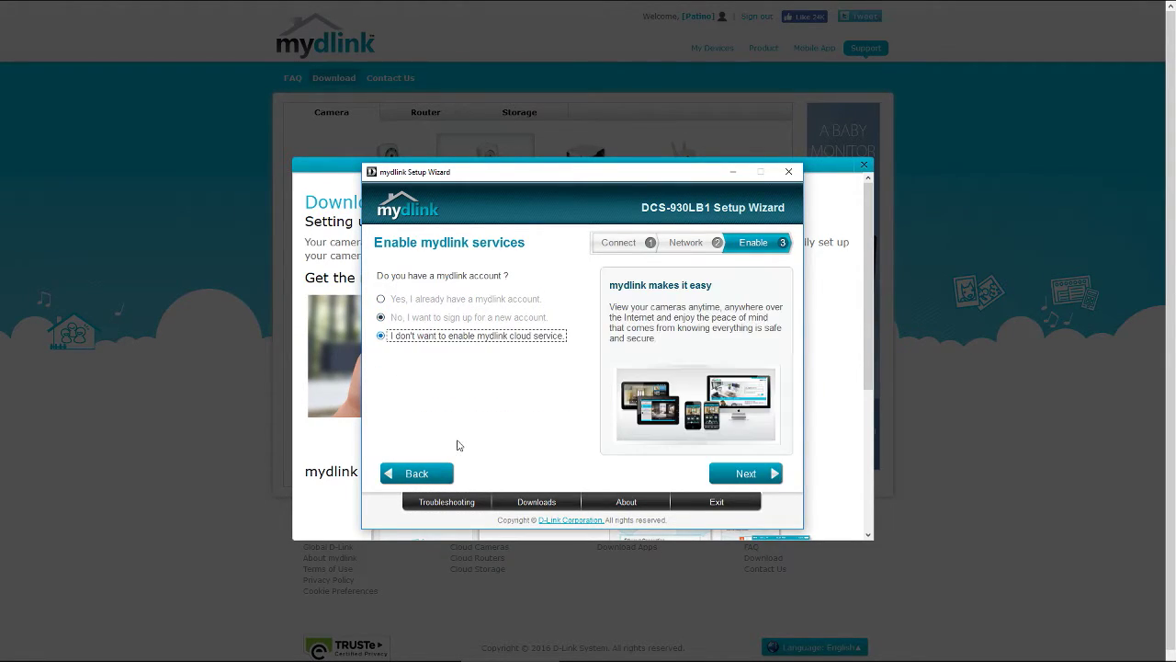
click(454, 302)
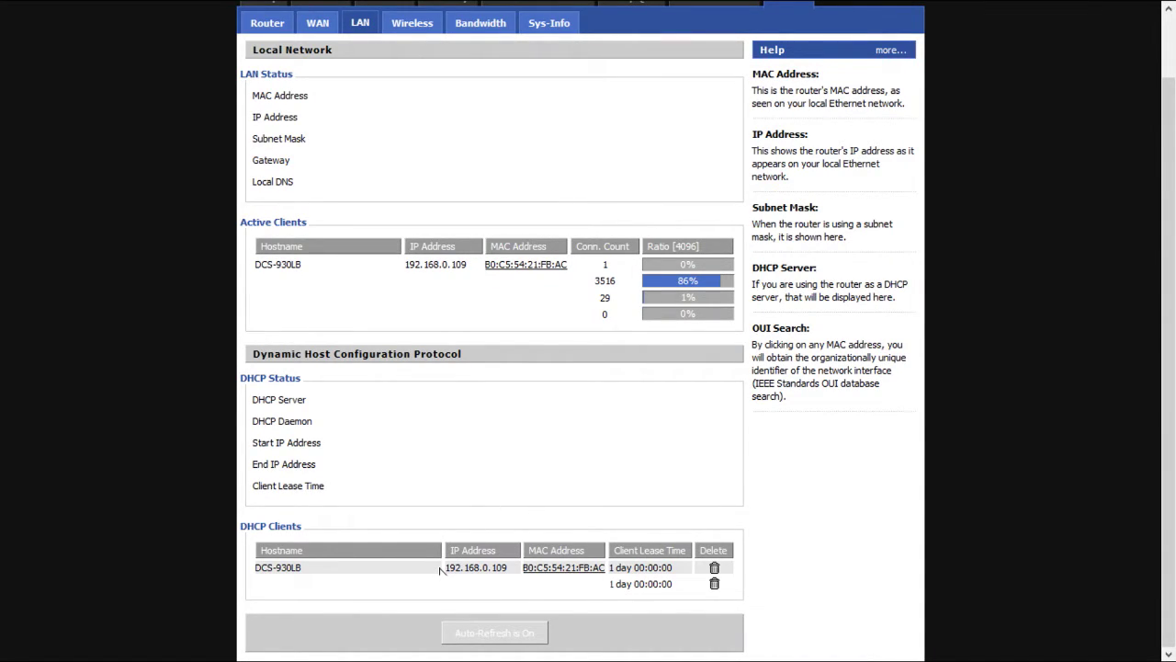
- Select the camera's IP address 192.168.0.109 in the router's DHCP Clients table
drag(445, 568, 514, 570)
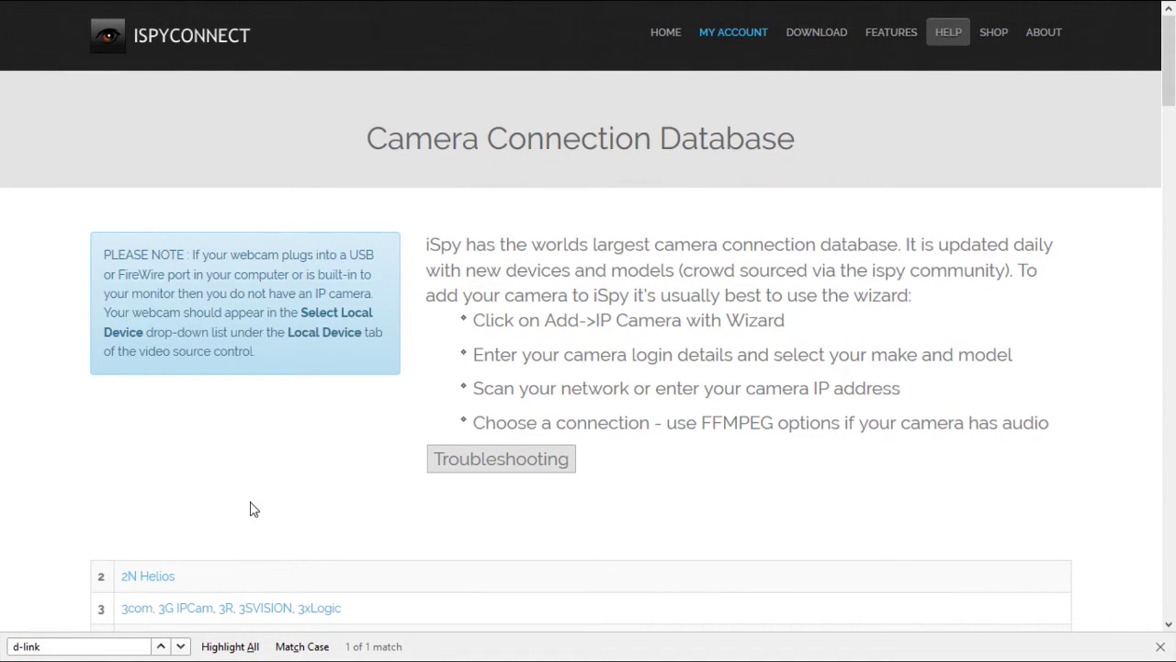
- Open iSpyConnect's D-Link camera URL page and scroll to the 930L model rows
scroll(259, 460, down, 10)
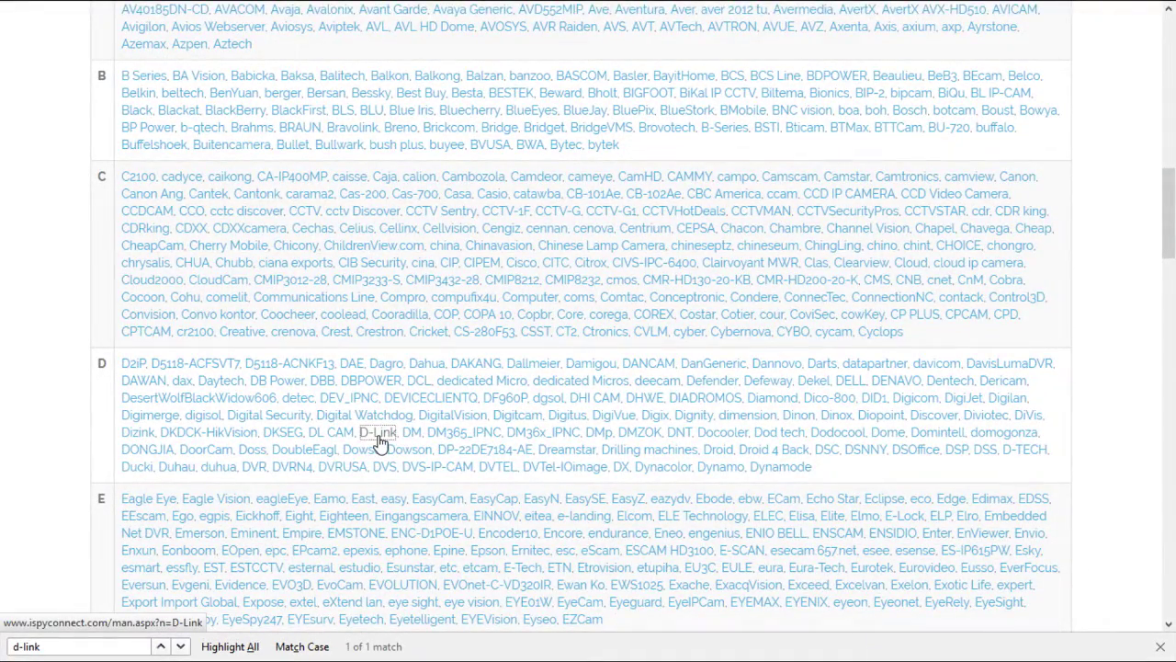
click(380, 441)
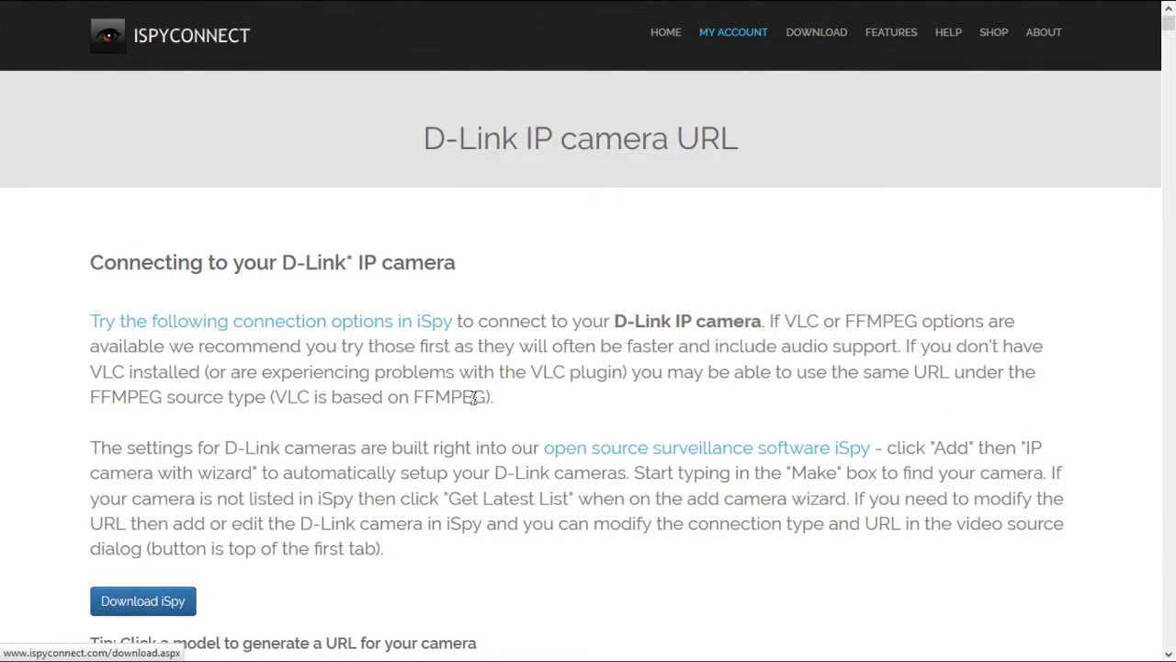
scroll(408, 372, down, 10)
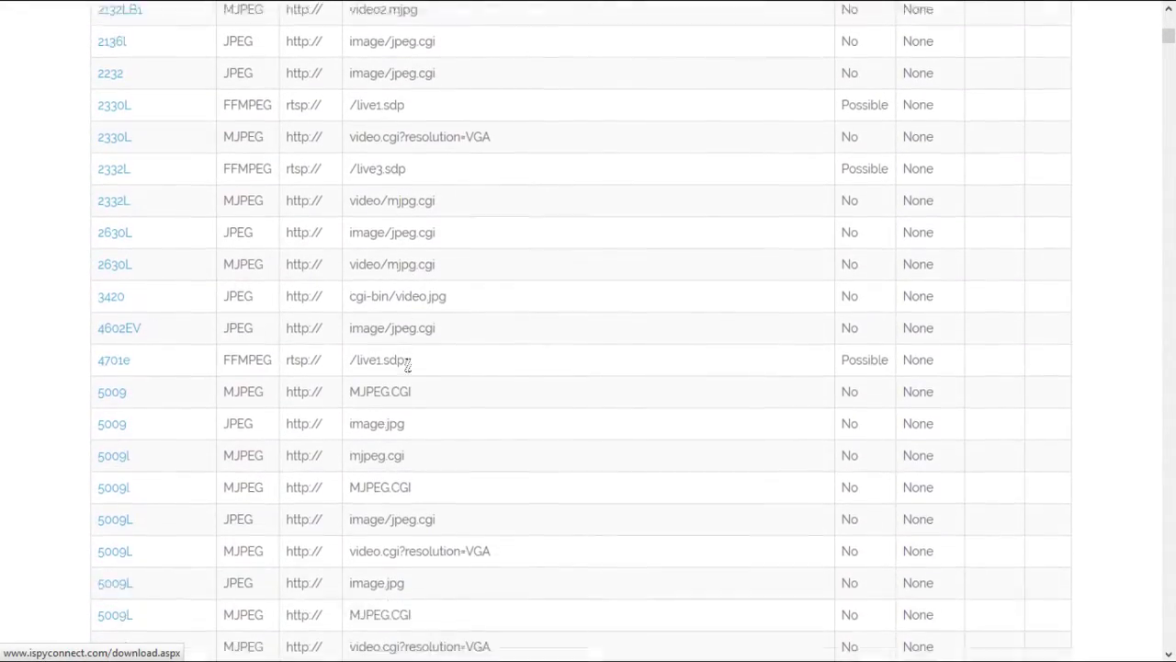
scroll(408, 372, down, 20)
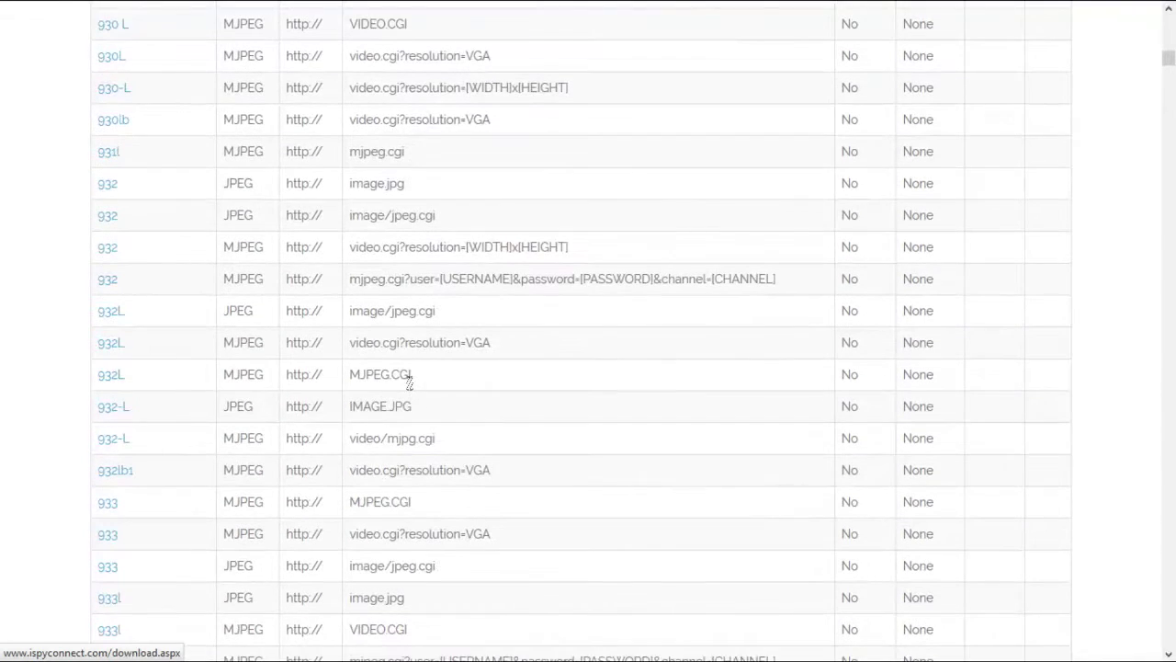
scroll(104, 252, up, 1)
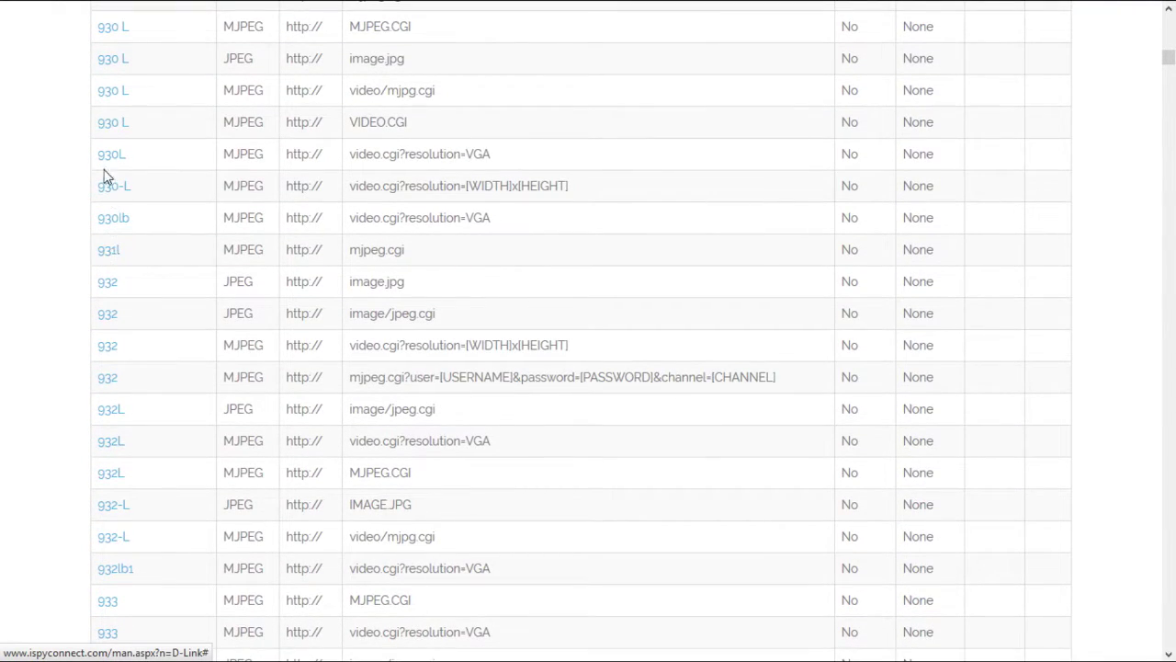
scroll(64, 276, up, 2)
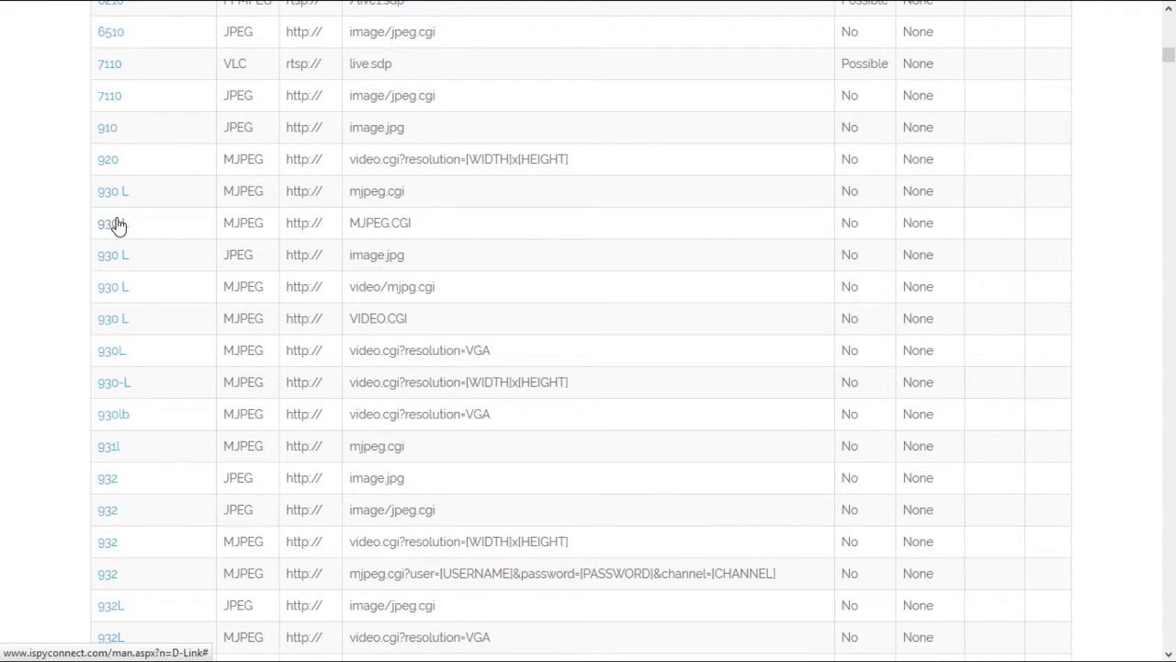
- Open the 930L URL generator and set the IP address to 192.168.0.109
click(110, 280)
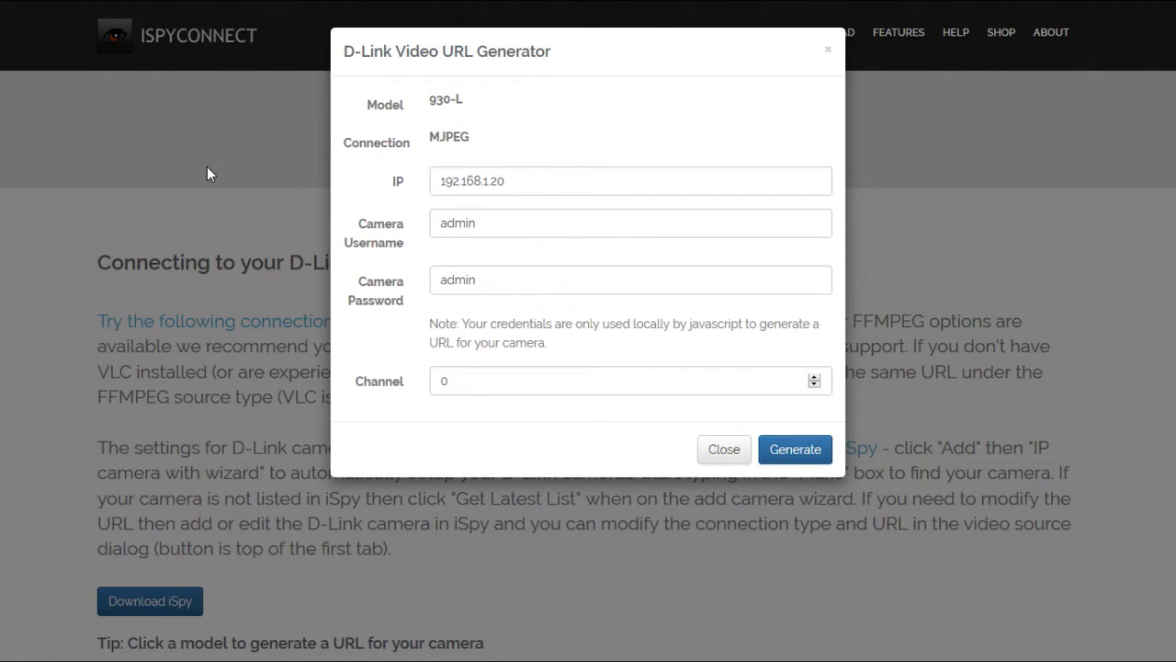
drag(531, 181, 484, 181)
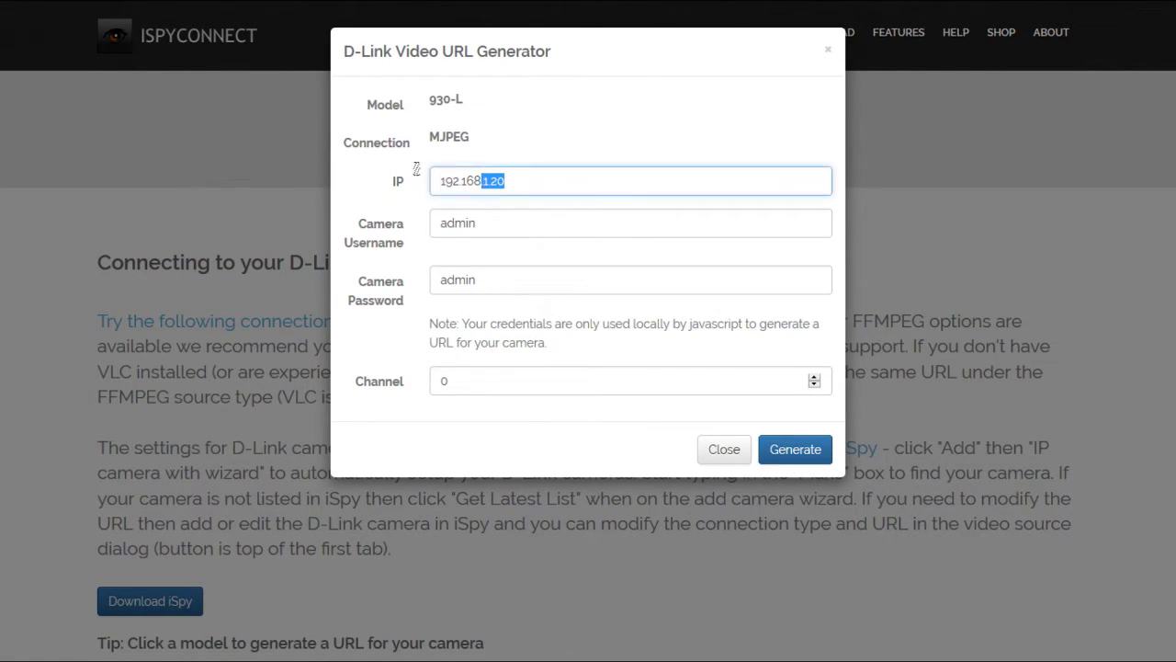
text(0.109)
- Enter the camera password, generate the MJPEG video URL, and copy it
click(532, 280)
double_click(532, 280)
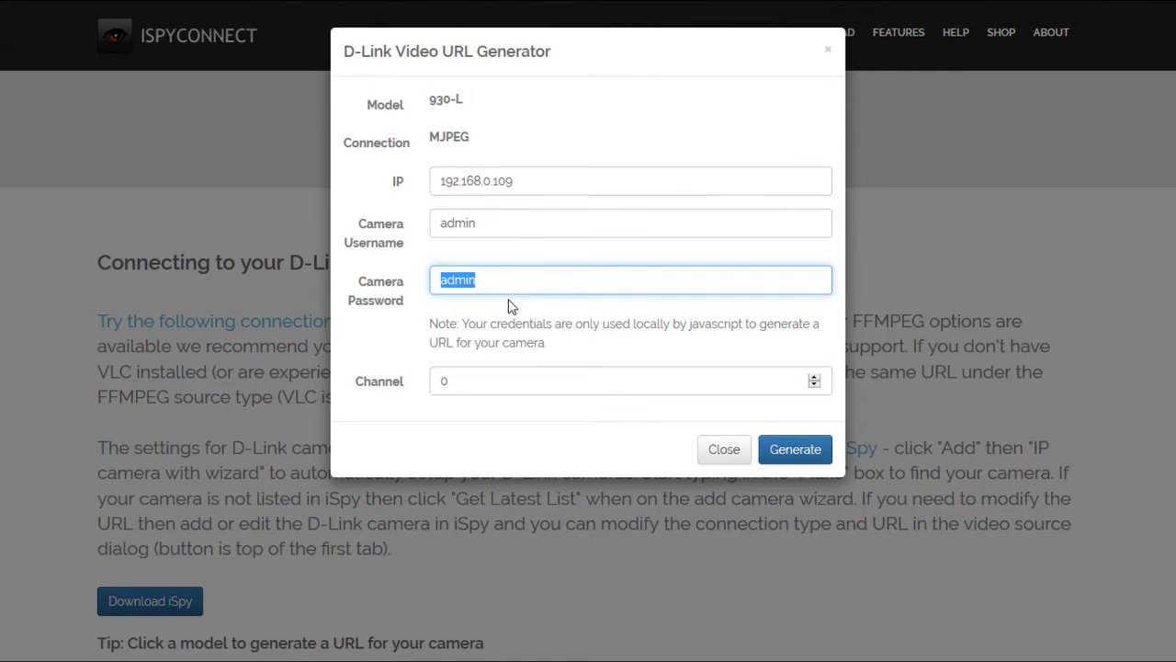
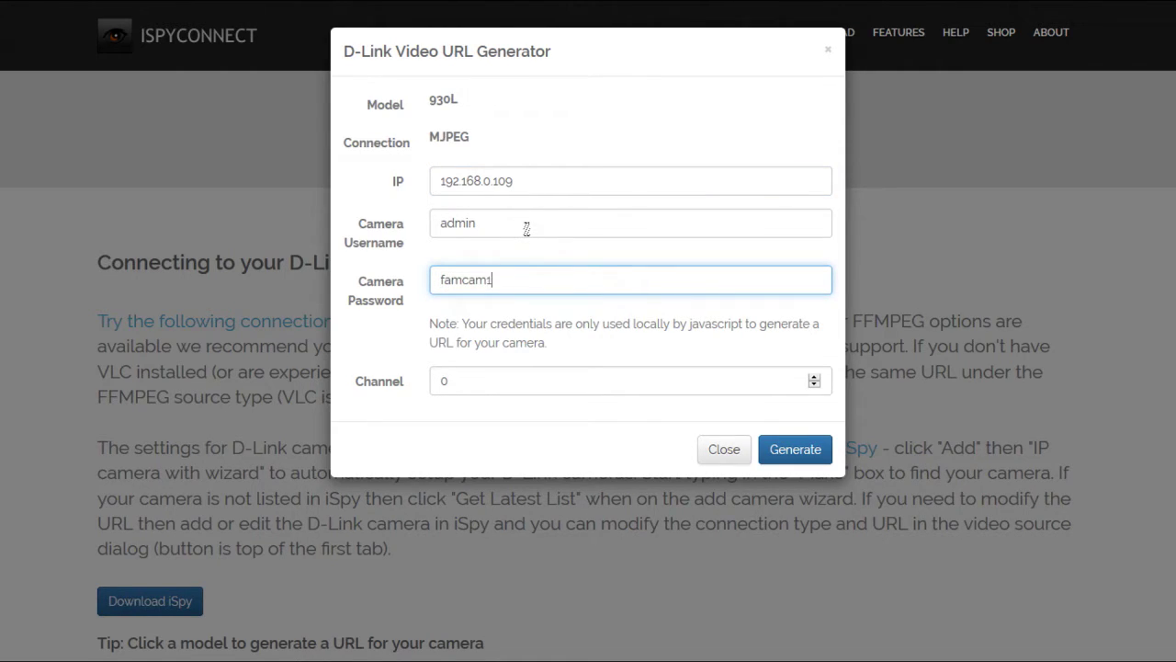
key(Home)
click(777, 449)
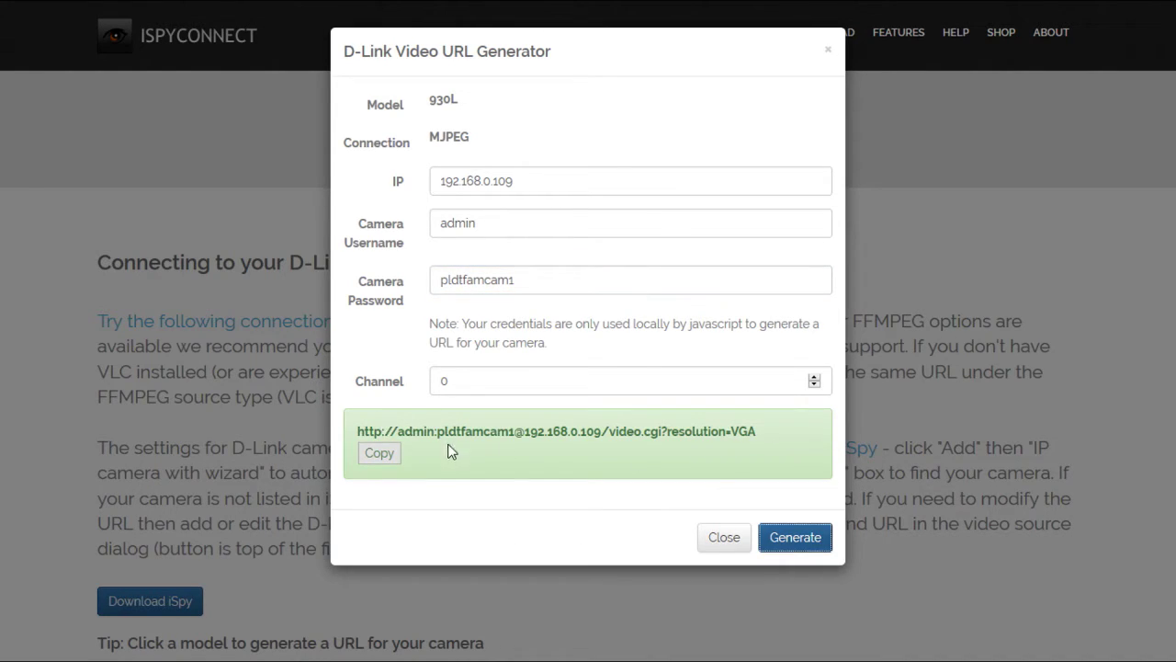
click(375, 455)
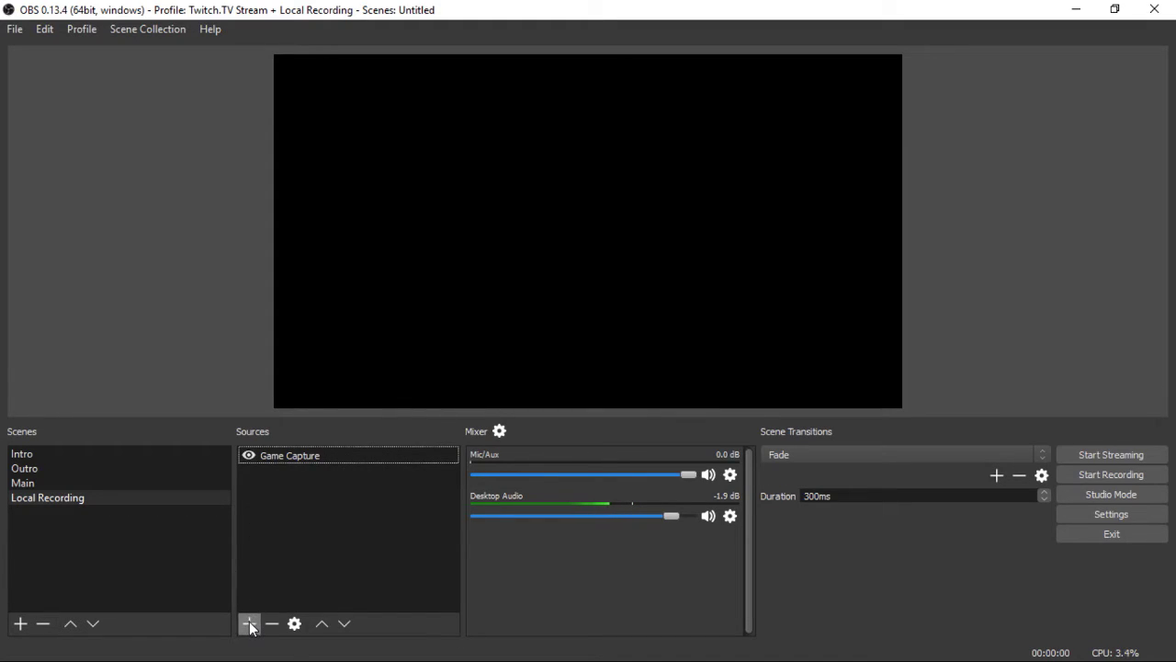
- Add a Media Source using network input with the pasted camera URL
click(249, 624)
click(294, 475)
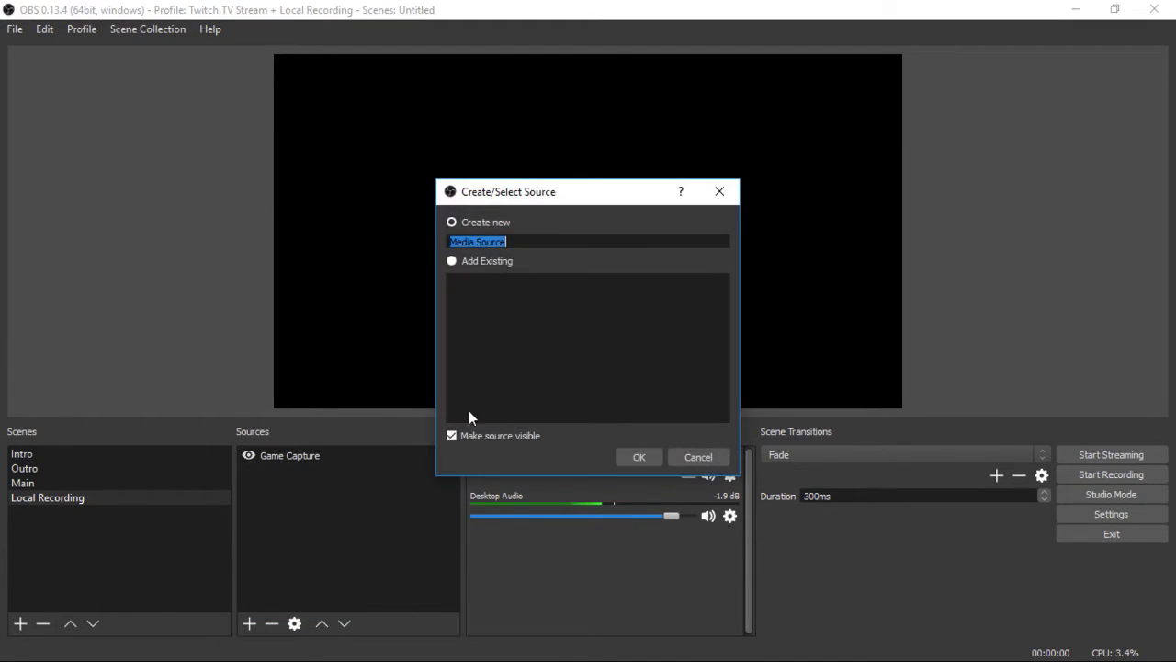
click(644, 456)
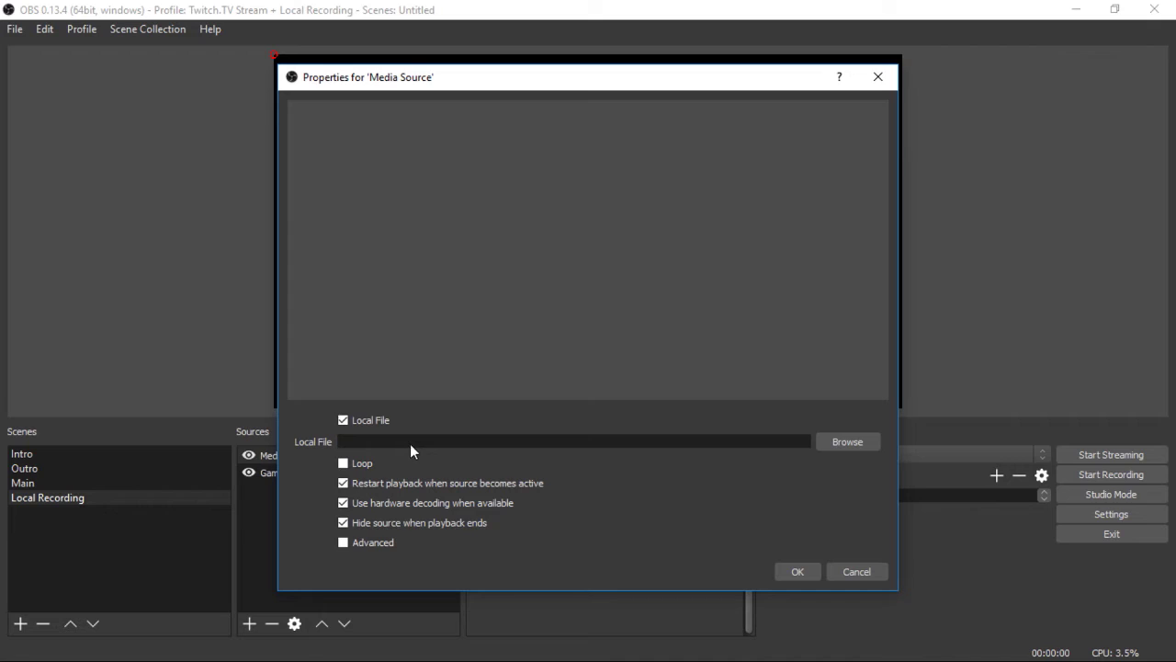
click(378, 422)
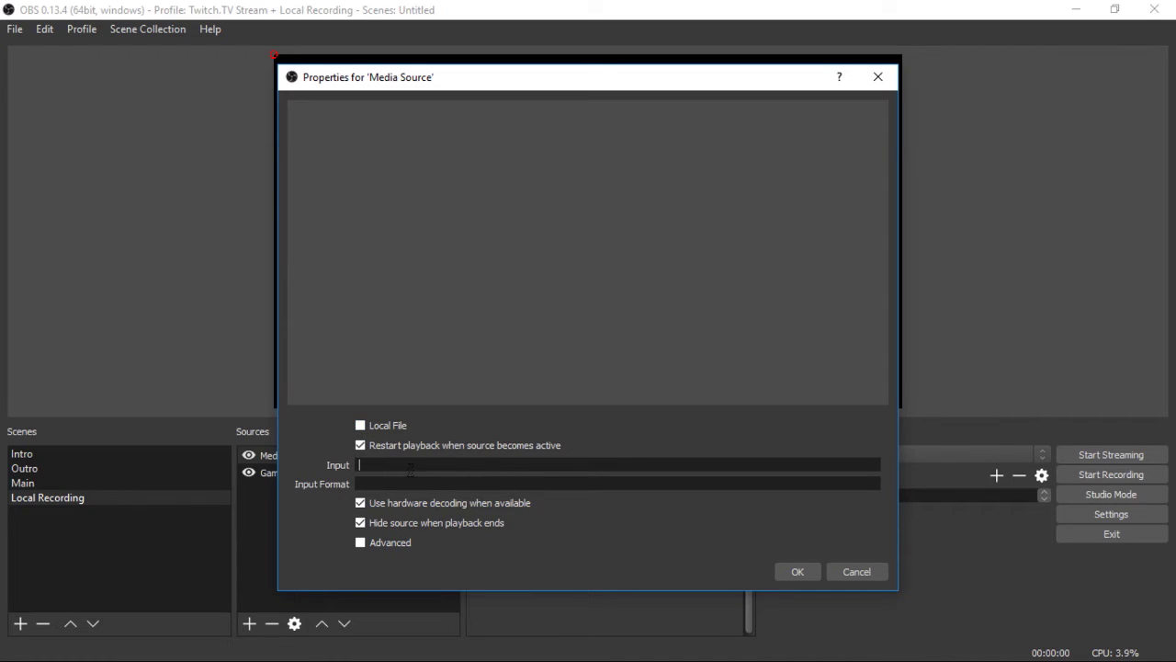
key(ctrl+v)
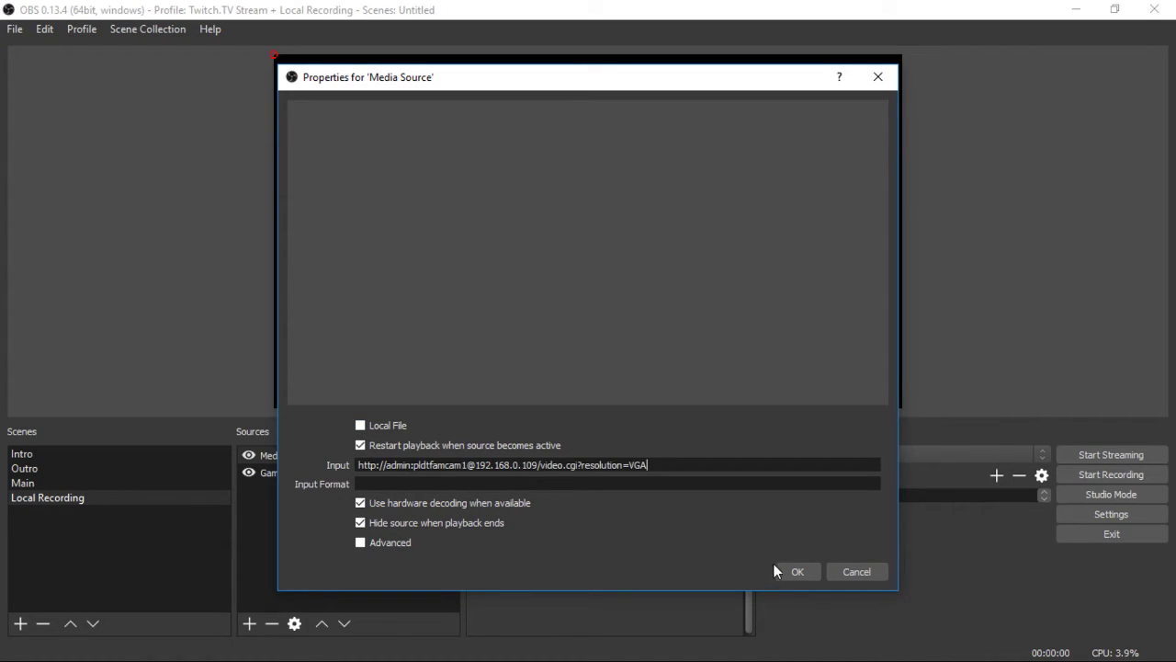
click(791, 572)
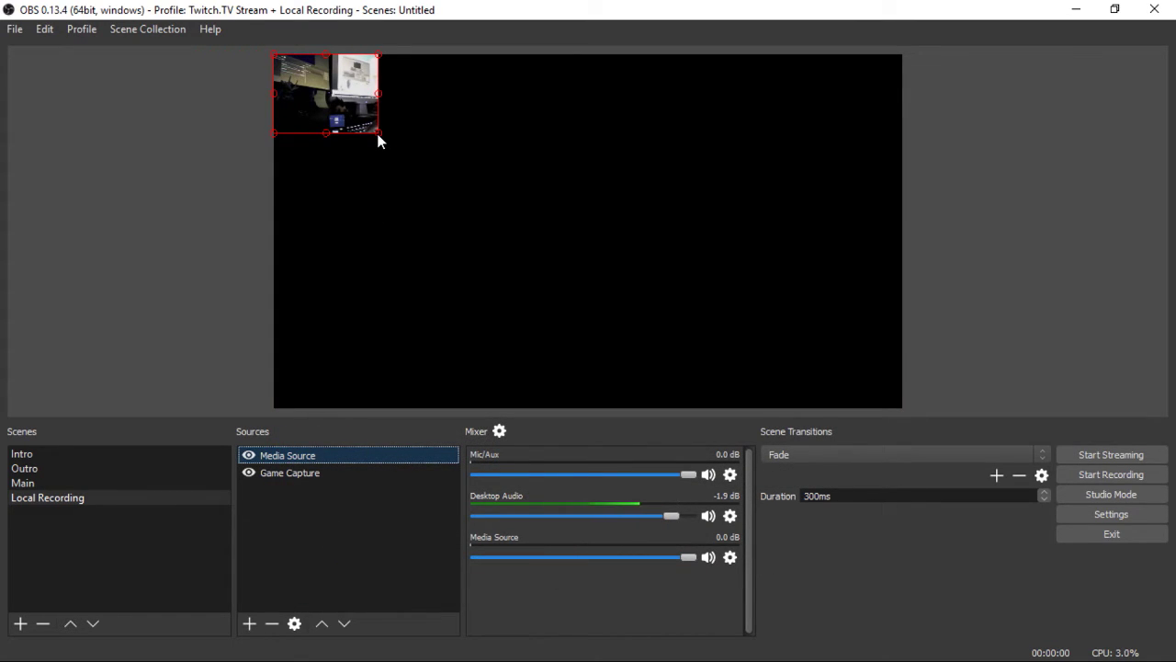
- Enlarge the camera feed box in the preview by dragging its corner
drag(378, 135, 543, 243)
click(630, 219)
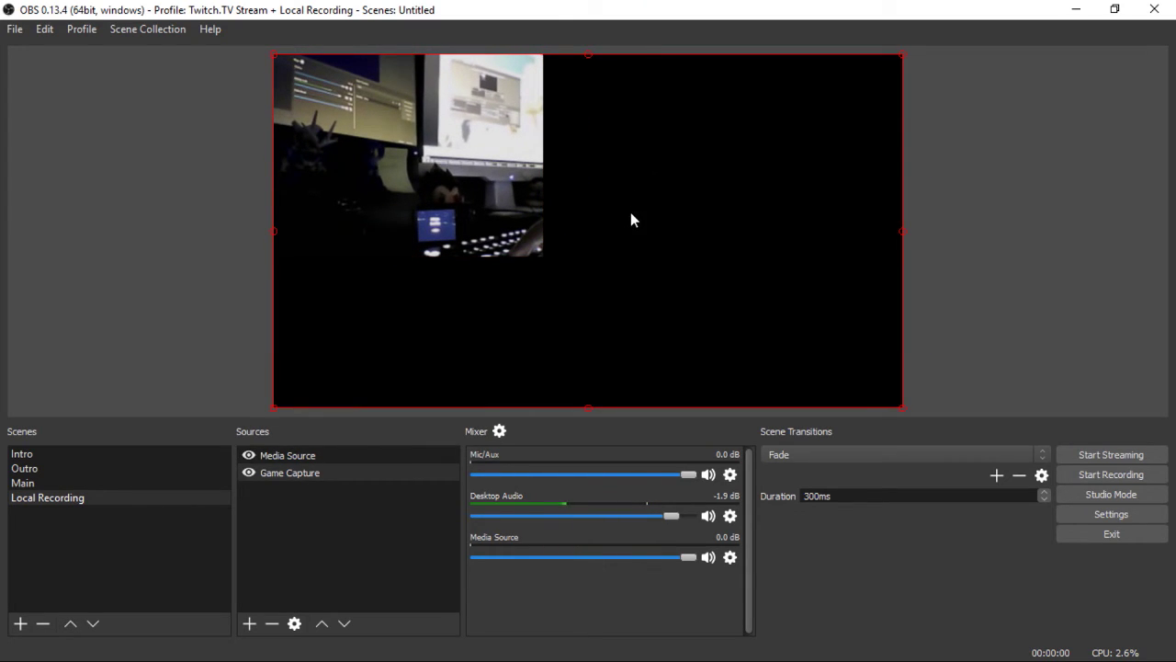
click(218, 180)
click(413, 180)
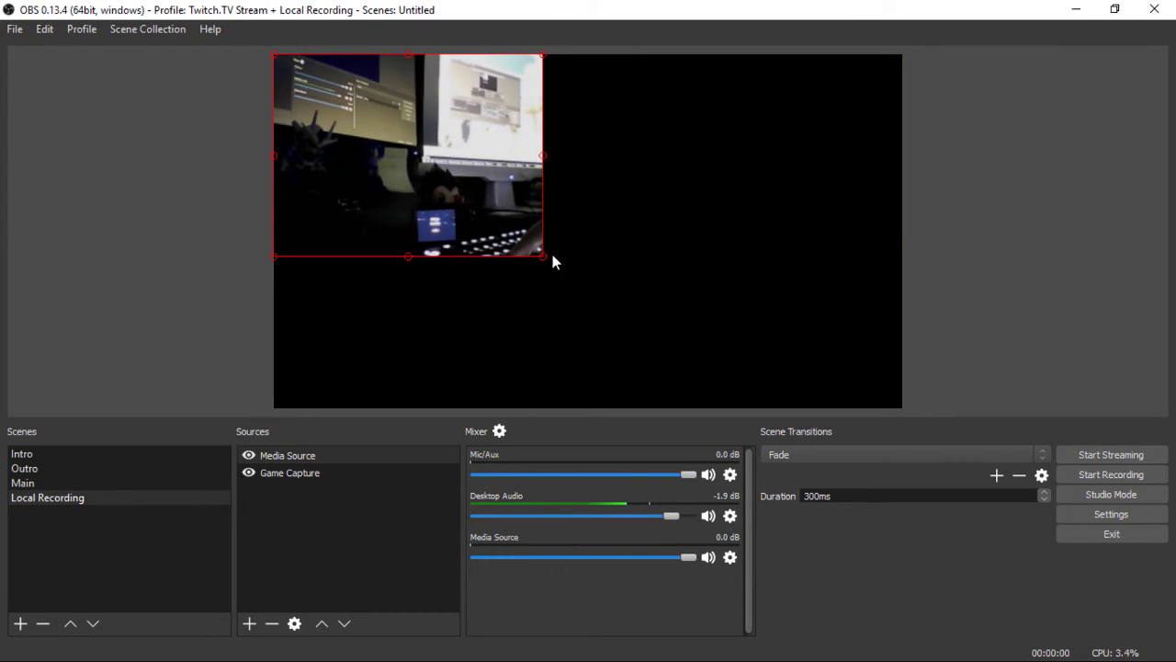